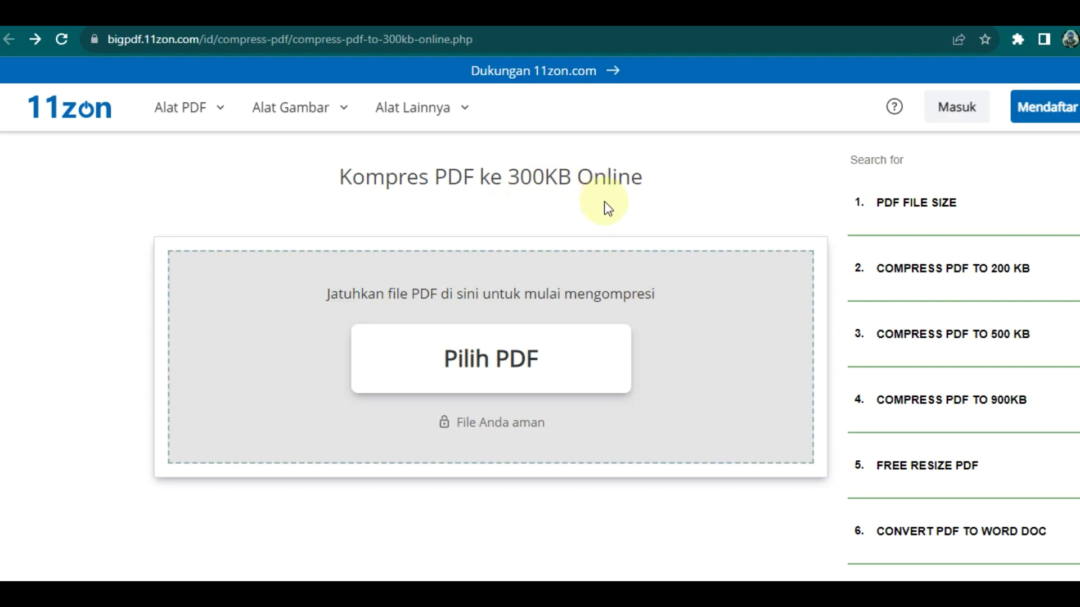
Upload hardware_Gyats.pdf from the data all folder to 11zon's Pilih PDF uploader
scroll(529, 222, "down", 2)
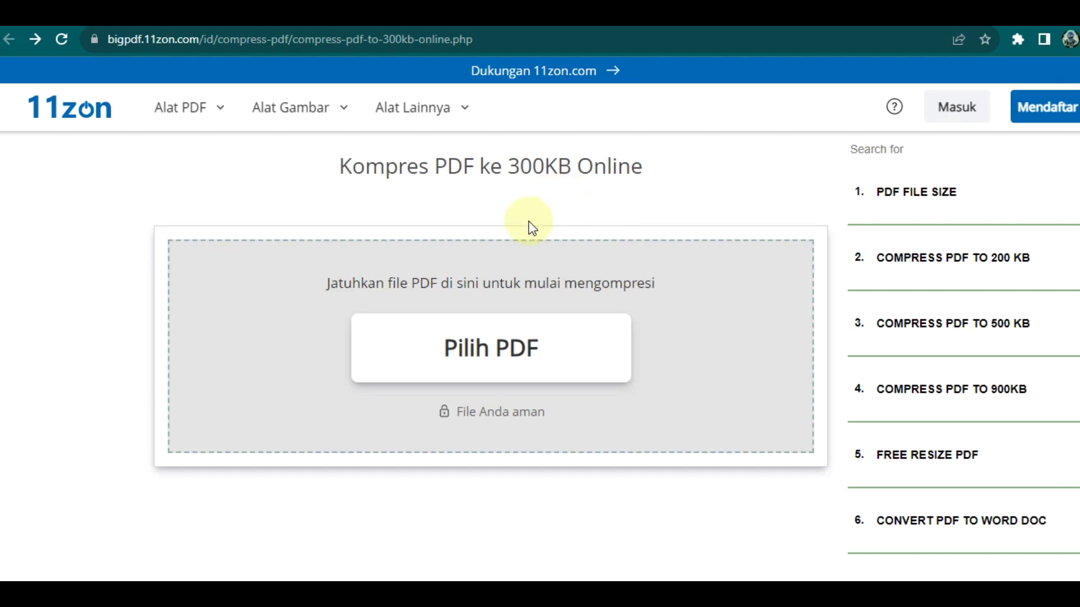
scroll(529, 222, "up", 2)
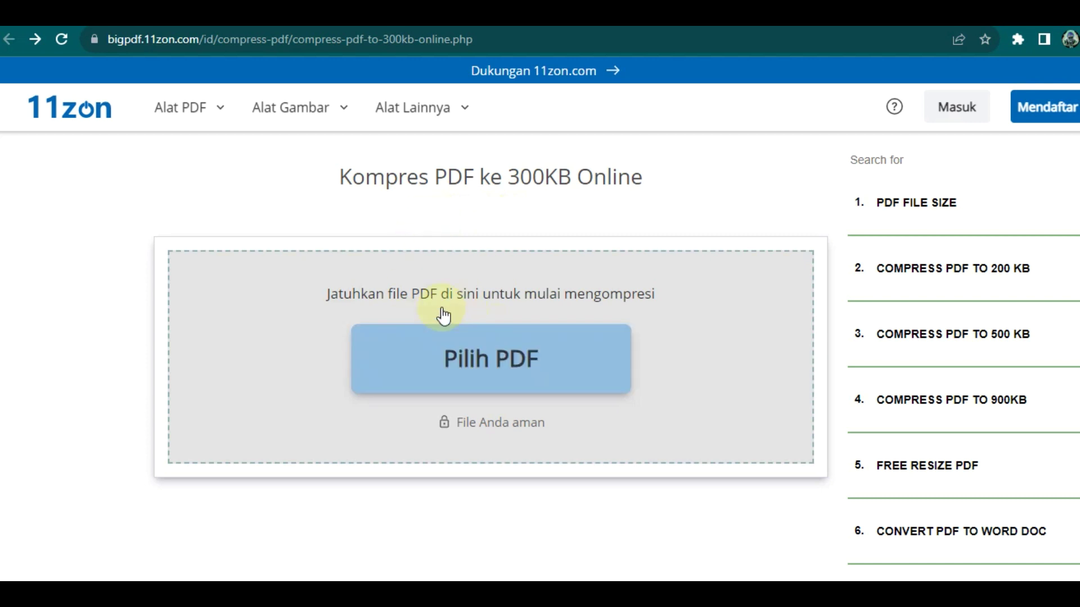
left_click(474, 346)
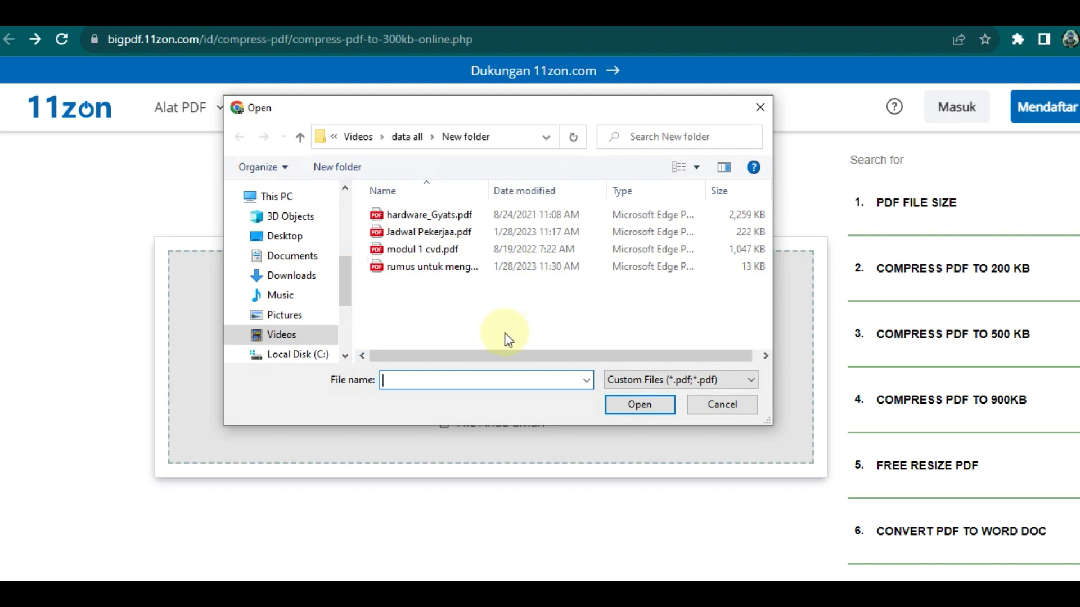
left_click(455, 219)
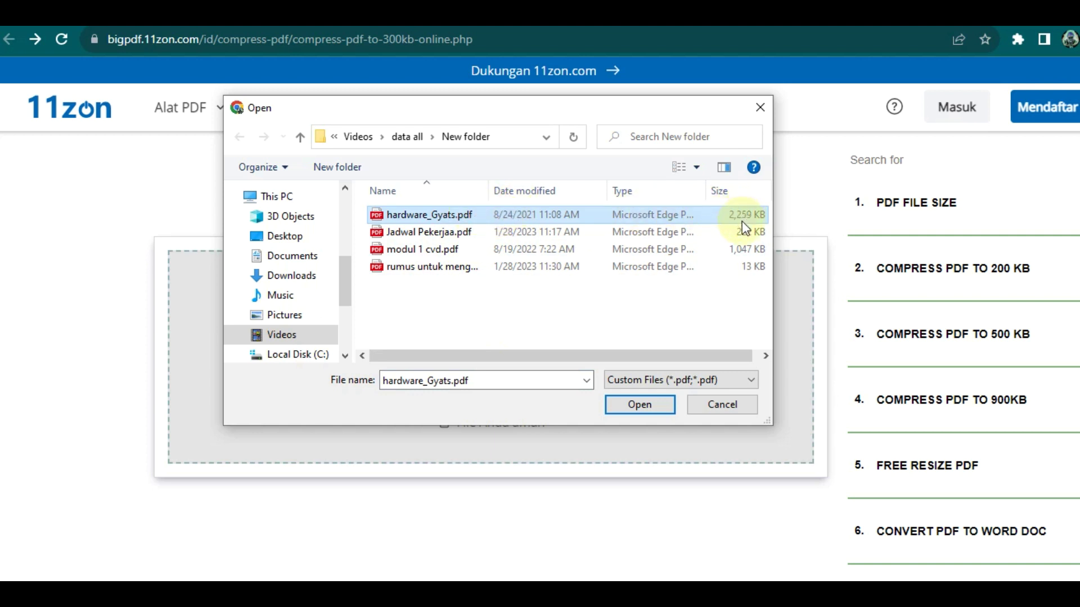
left_click(431, 214)
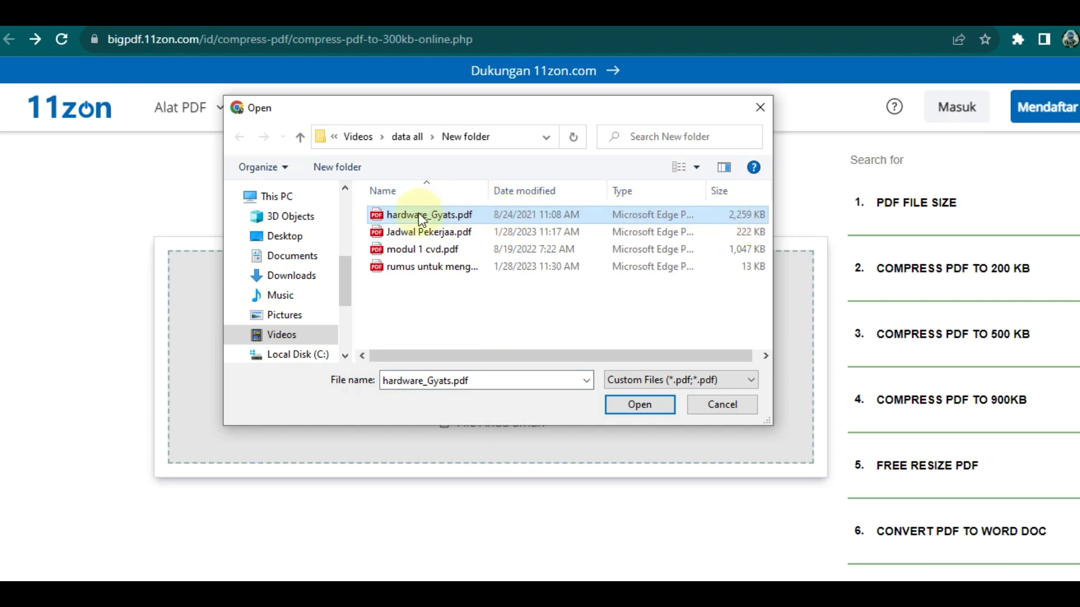
left_click(543, 218)
left_click(636, 405)
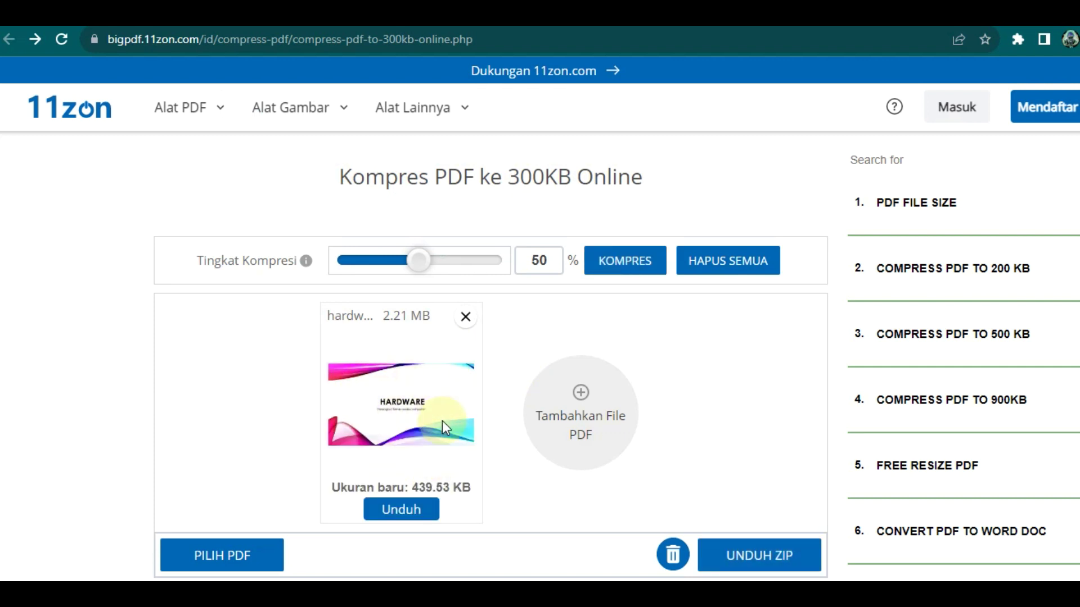
Check the 2.21 MB file's 439.53 KB result at 50%, then set the compression level to 82%
scroll(411, 360, "down", 2)
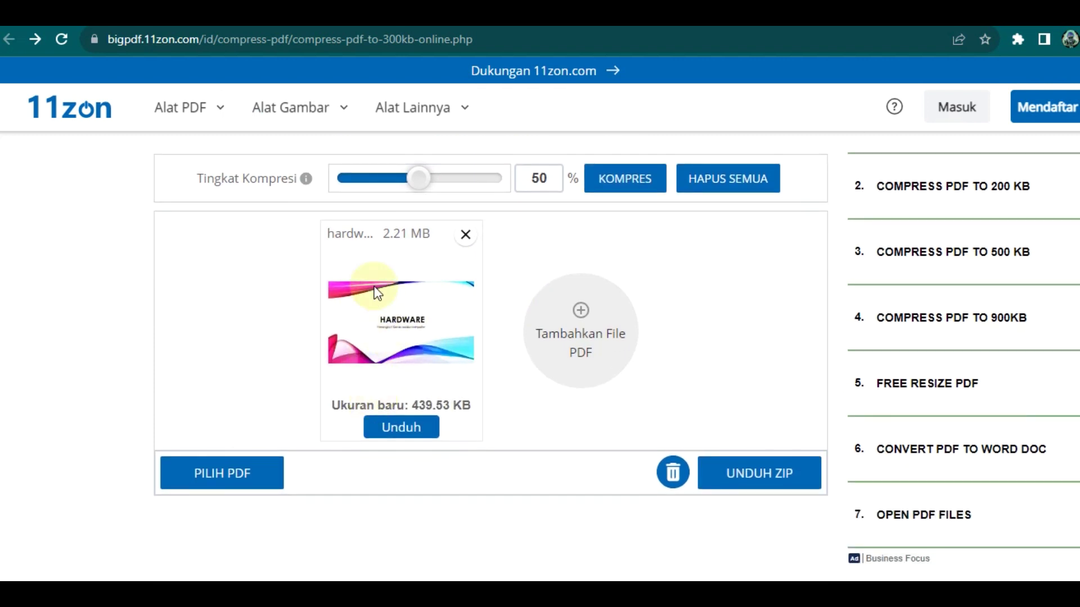
left_click_drag(319, 232, 371, 231)
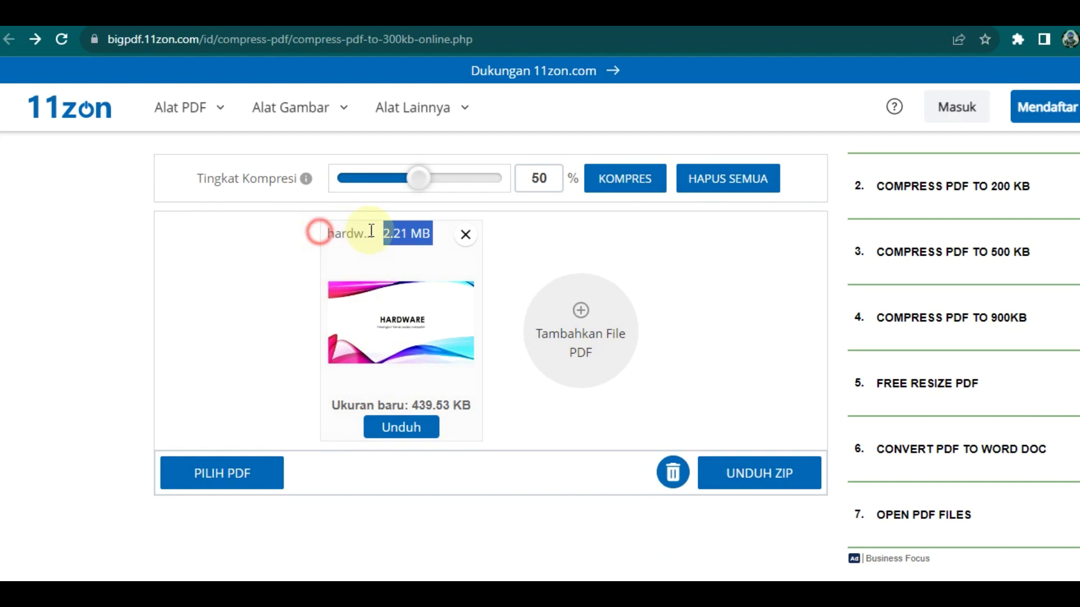
left_click(326, 231)
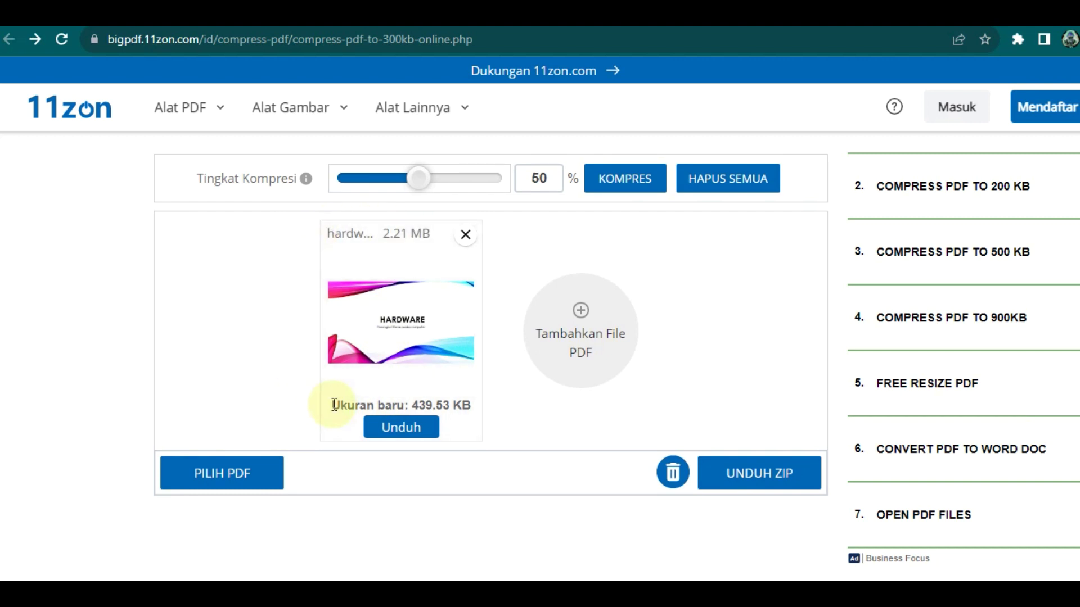
left_click_drag(334, 404, 469, 401)
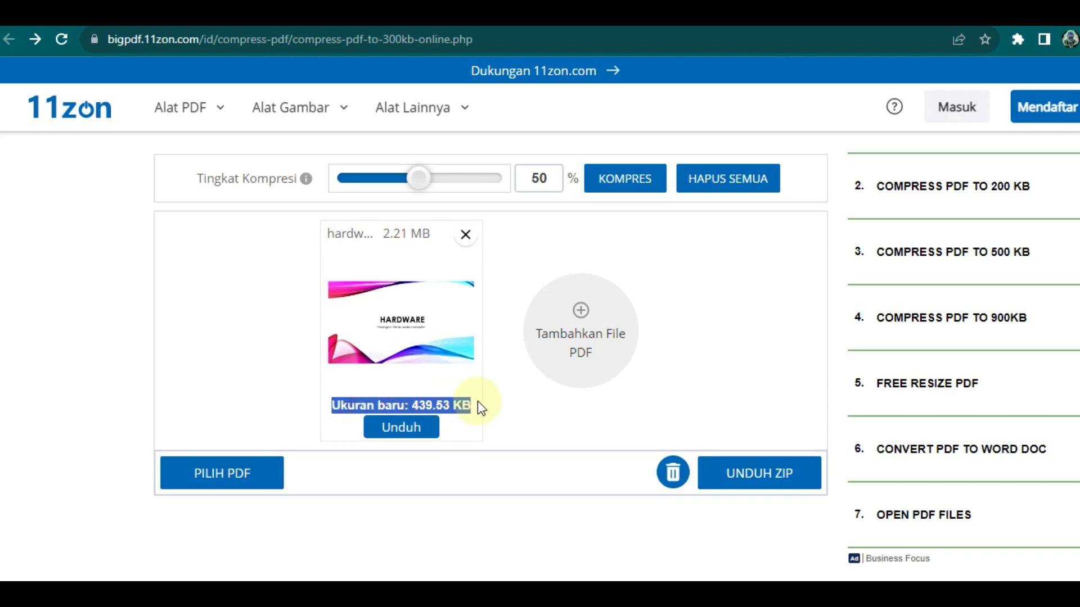
left_click(540, 401)
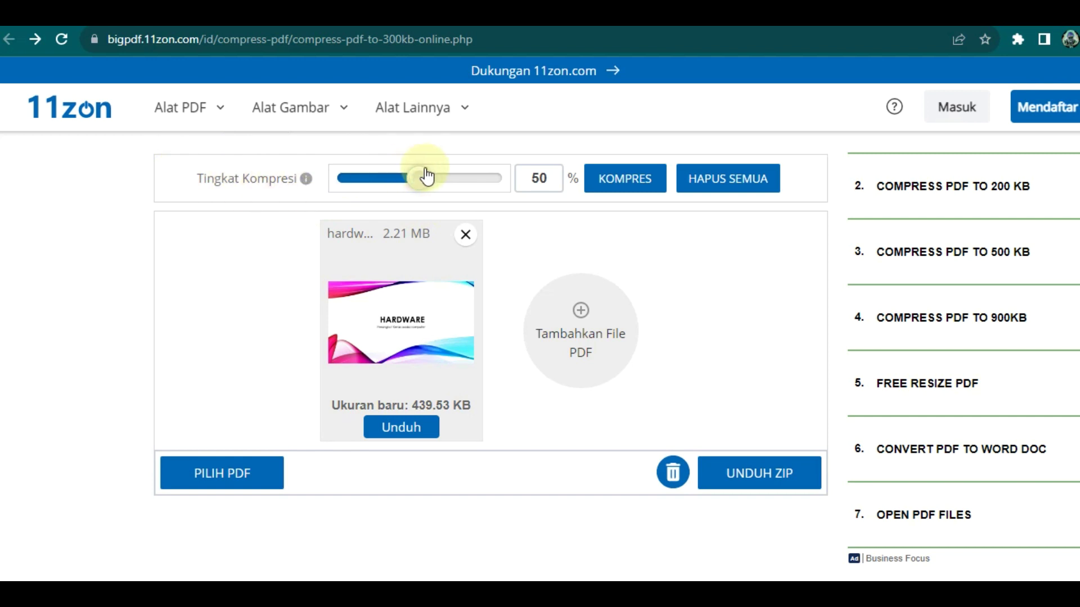
left_click_drag(427, 176, 466, 186)
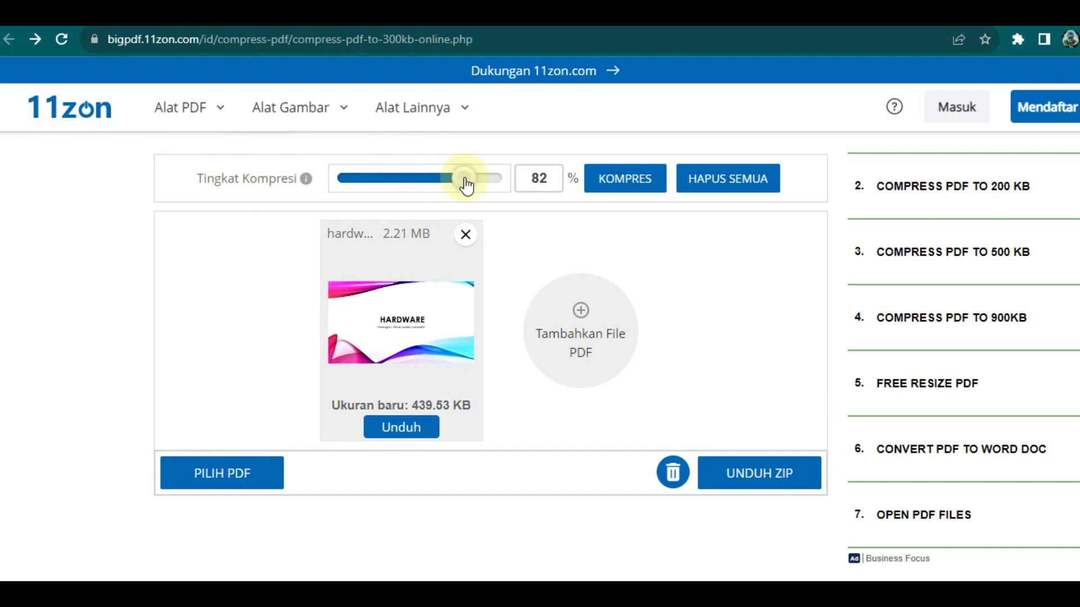
Recompress the PDF at 82% with KOMPRES and confirm the new size of 276.01 KB
left_click(621, 181)
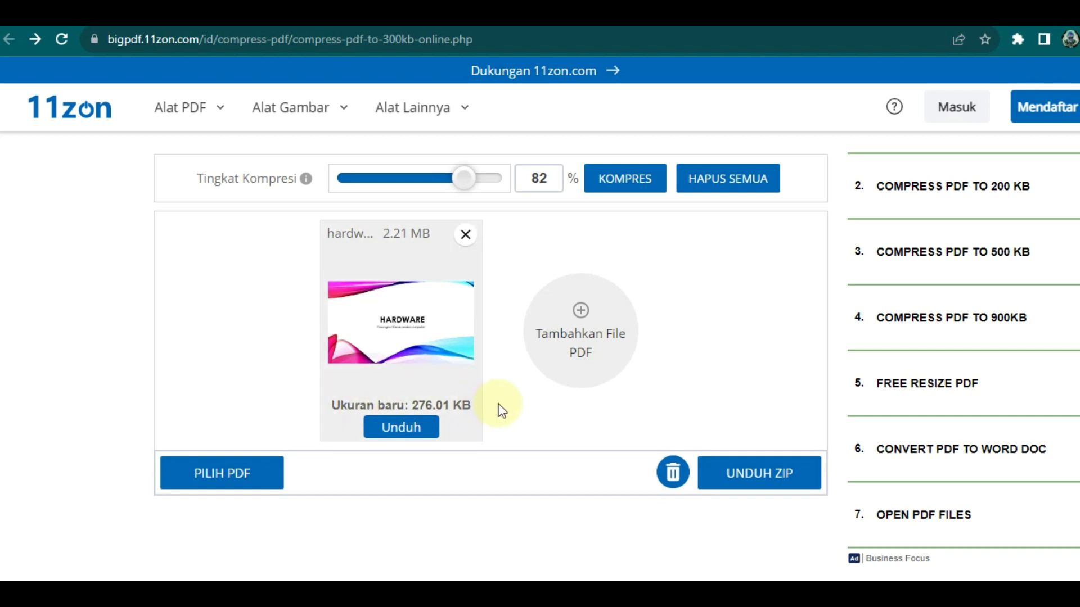
left_click_drag(412, 403, 437, 403)
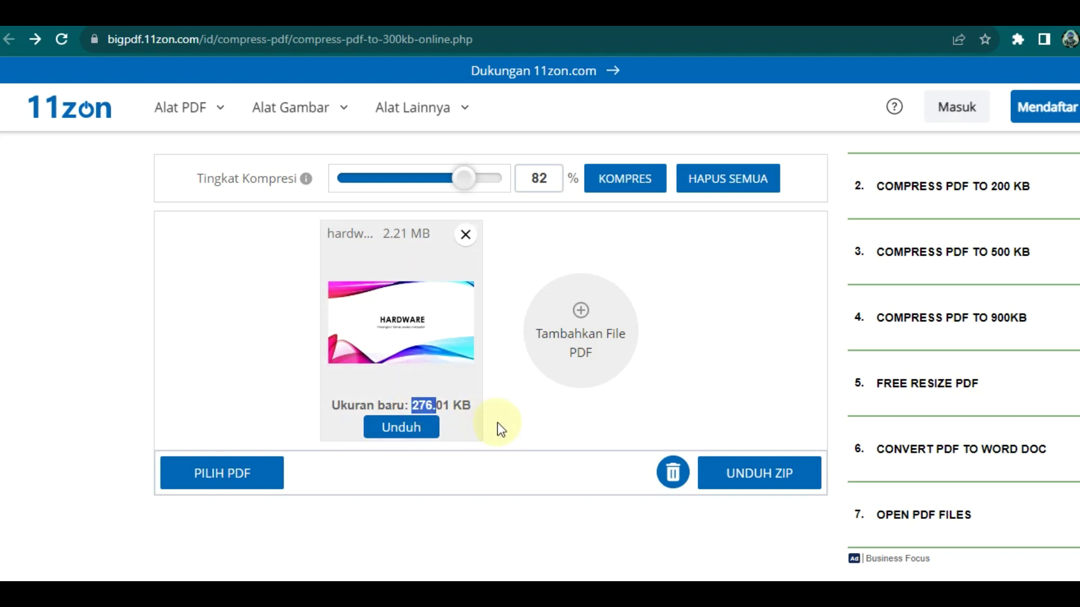
left_click(516, 409)
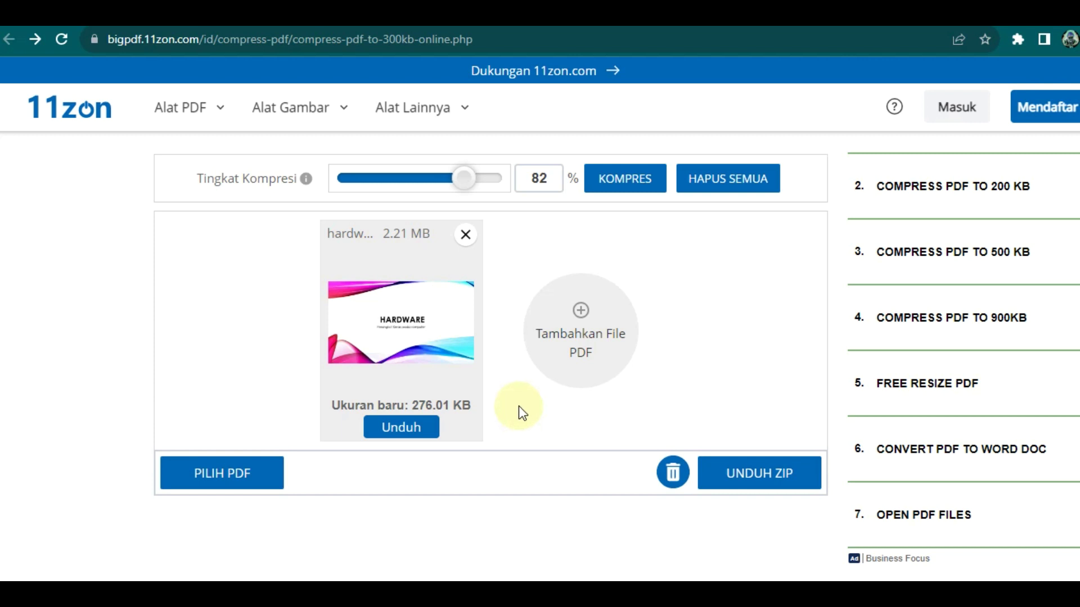
Download hardware_Gyats_11zon.pdf (276 KB) and open it from Chrome's downloads list
left_click(413, 431)
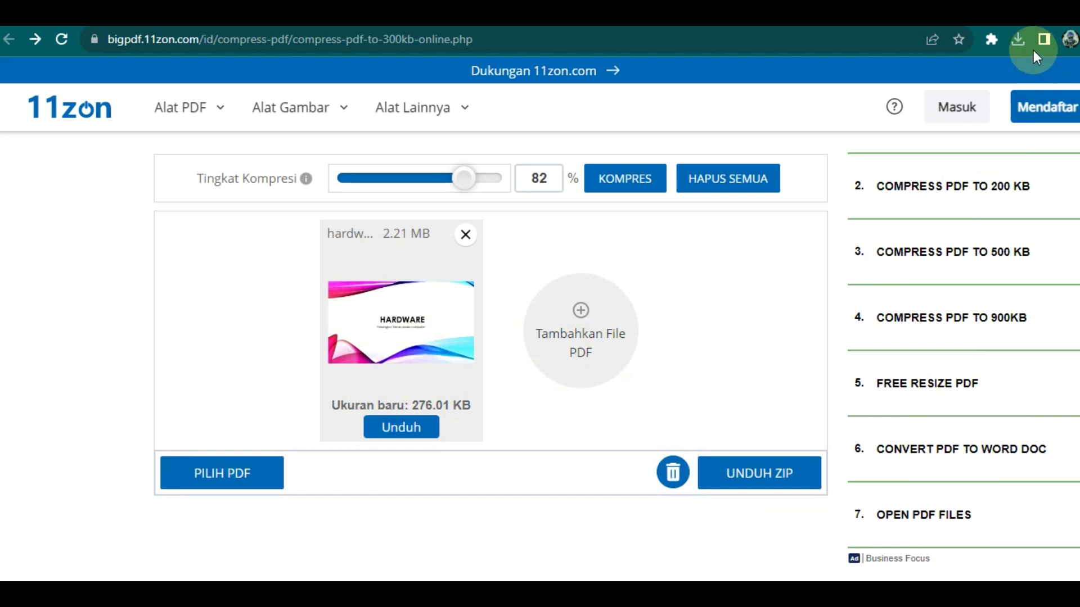
left_click(1017, 39)
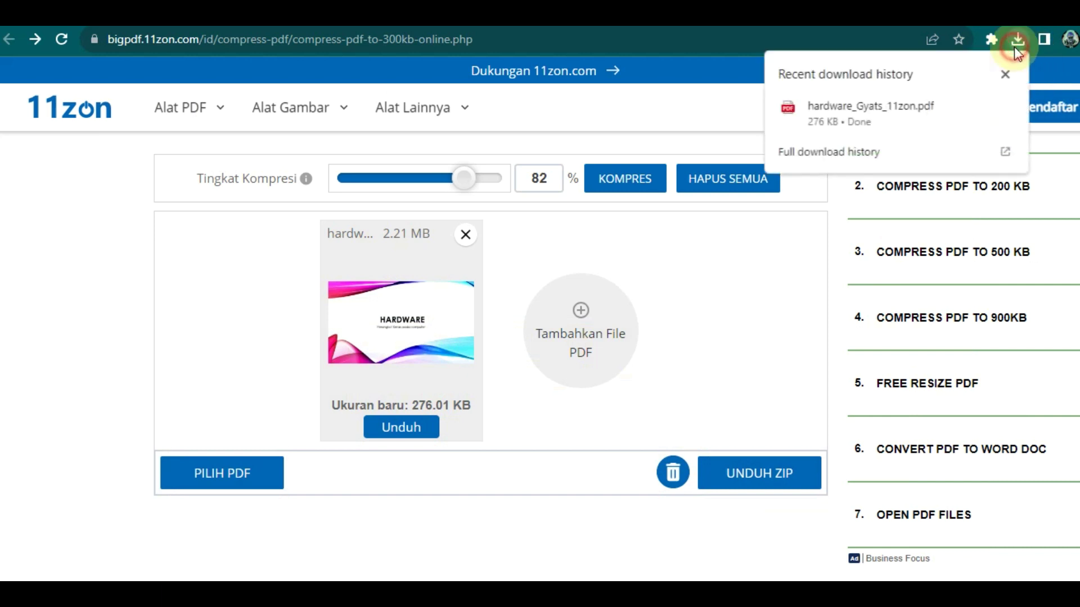
left_click(1011, 107)
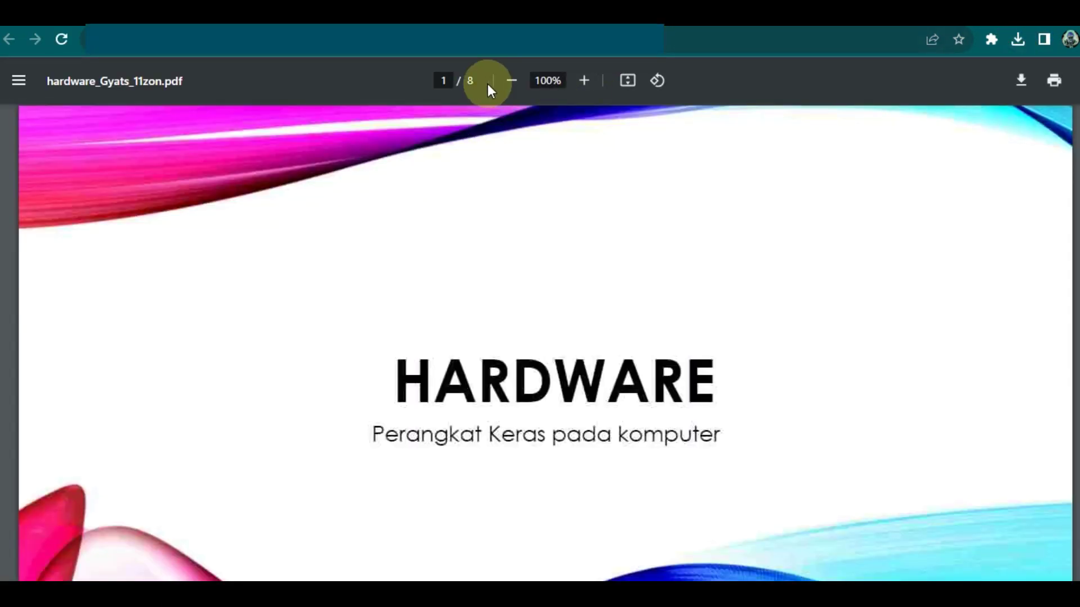
Scroll through all 8 slides of the compressed PDF to confirm they remain legible
scroll(501, 315, "down", 7)
scroll(506, 326, "down", 10)
scroll(506, 326, "down", 9)
scroll(506, 326, "down", 10)
scroll(506, 326, "down", 6)
scroll(506, 326, "down", 6)
scroll(506, 326, "down", 7)
scroll(506, 326, "down", 7)
scroll(506, 326, "down", 4)
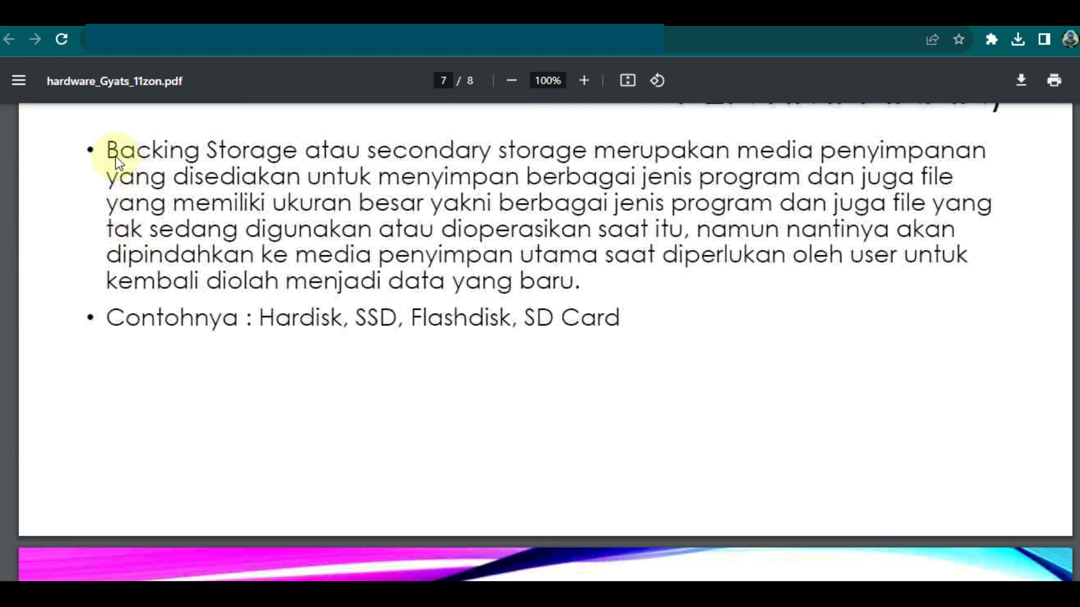
scroll(513, 332, "down", 8)
scroll(513, 345, "down", 3)
scroll(513, 337, "up", 1)
scroll(522, 337, "up", 8)
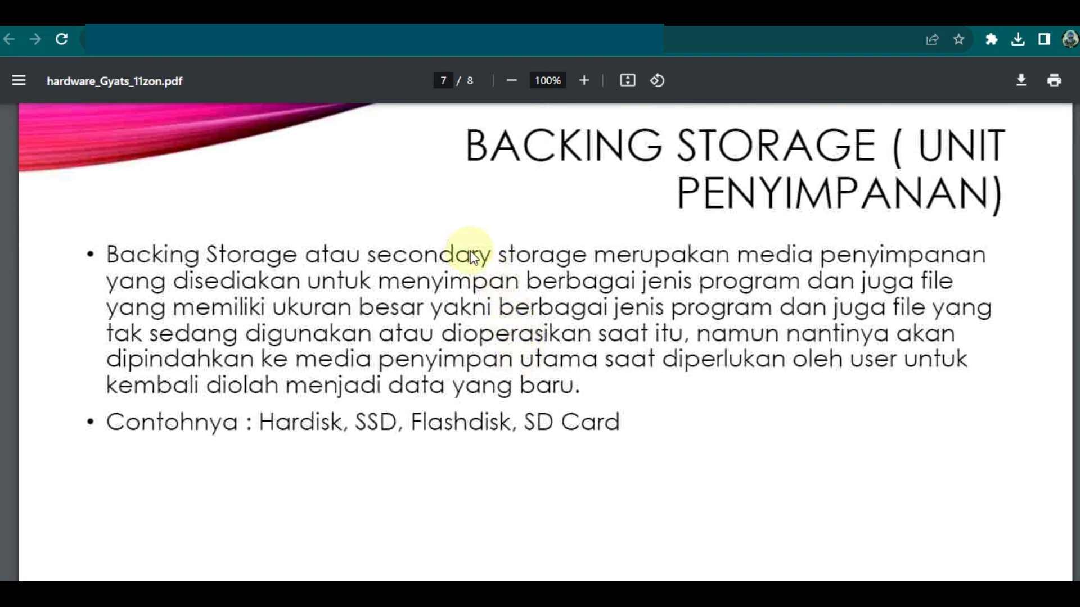